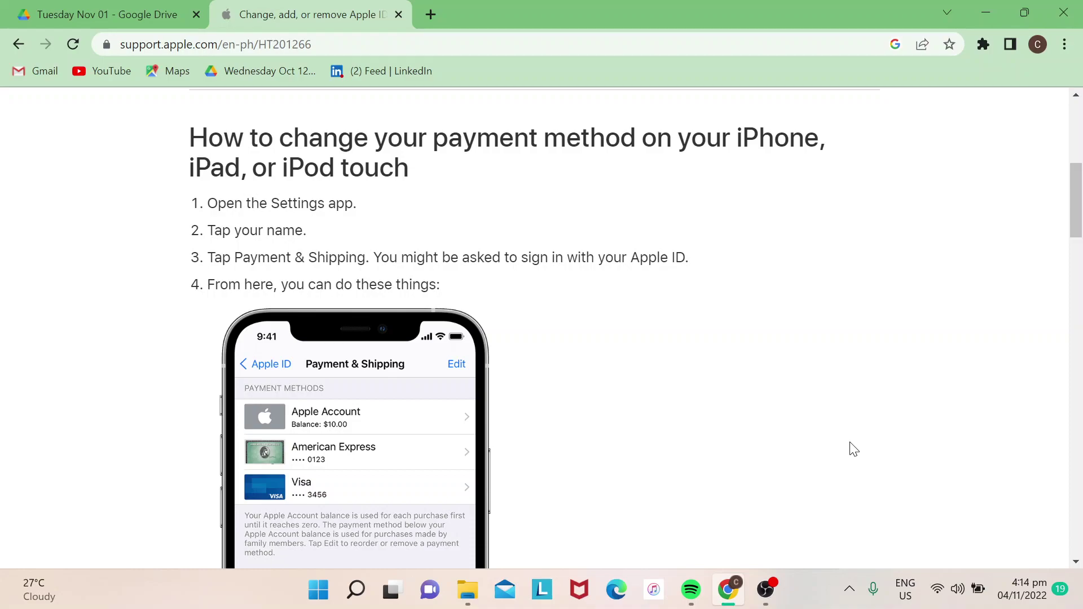
scroll(853, 450, down, 1)
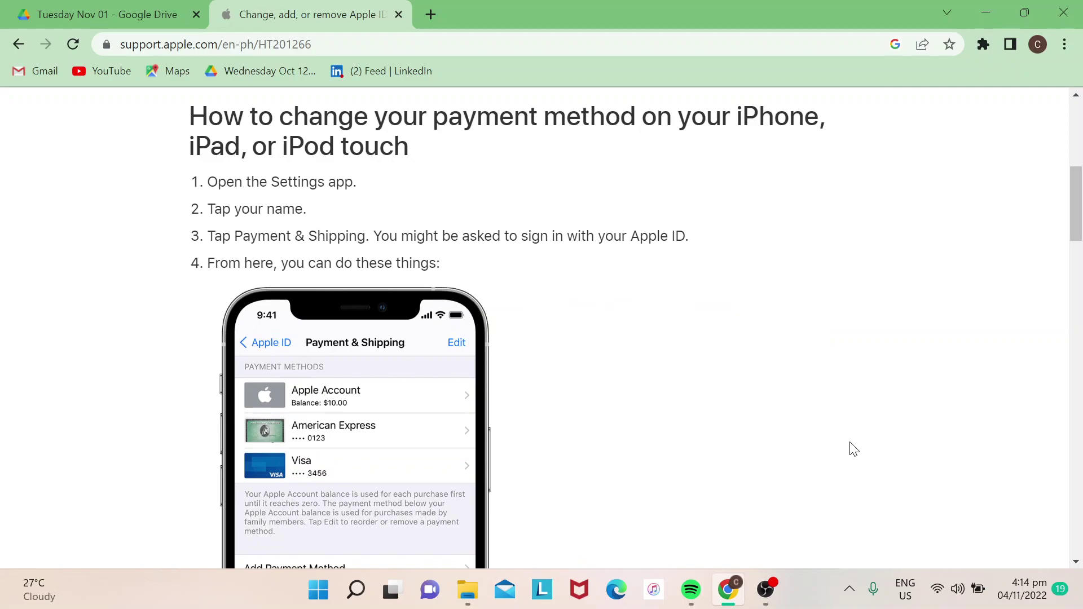
scroll(853, 449, down, 1)
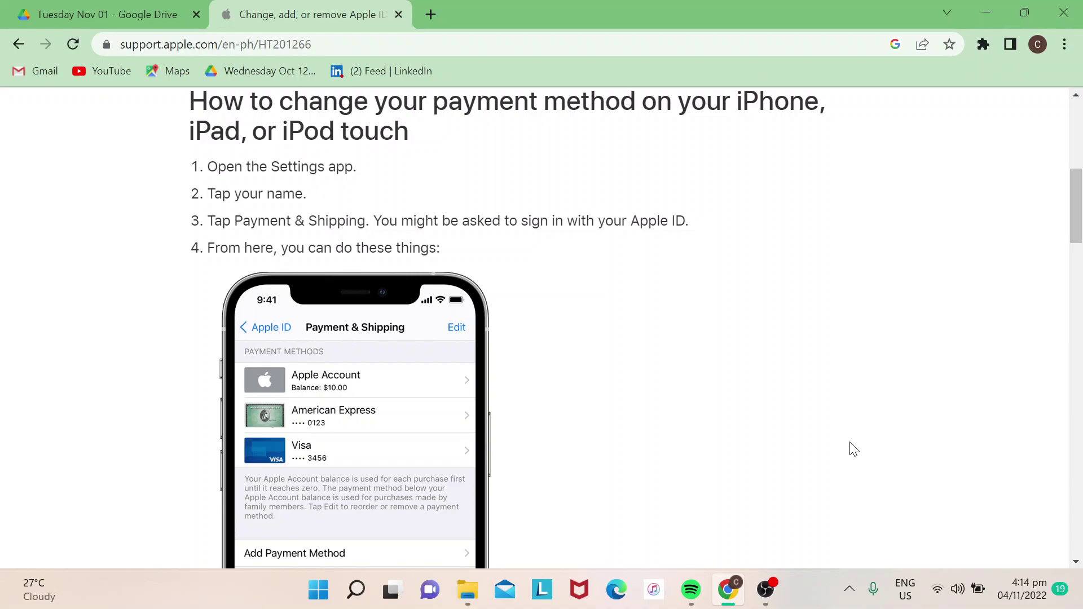
scroll(853, 449, down, 1)
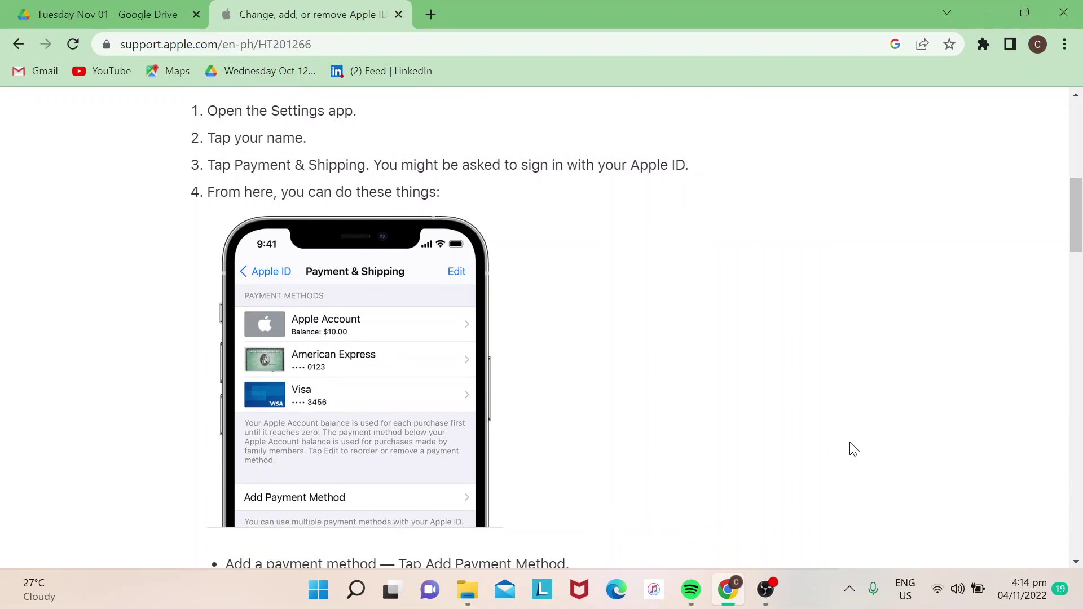
scroll(853, 449, down, 1)
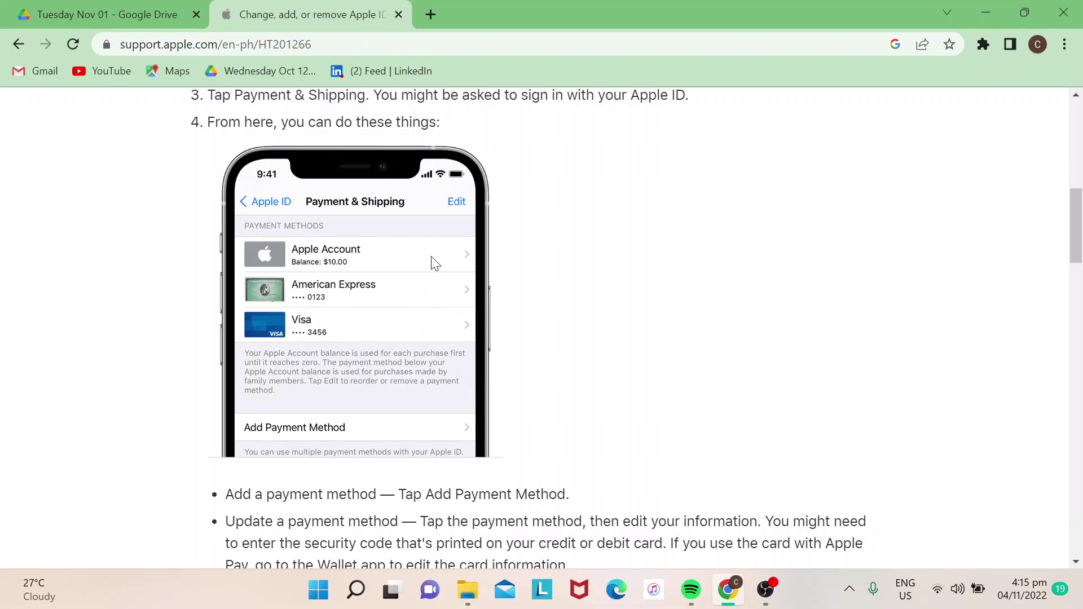
scroll(419, 359, down, 1)
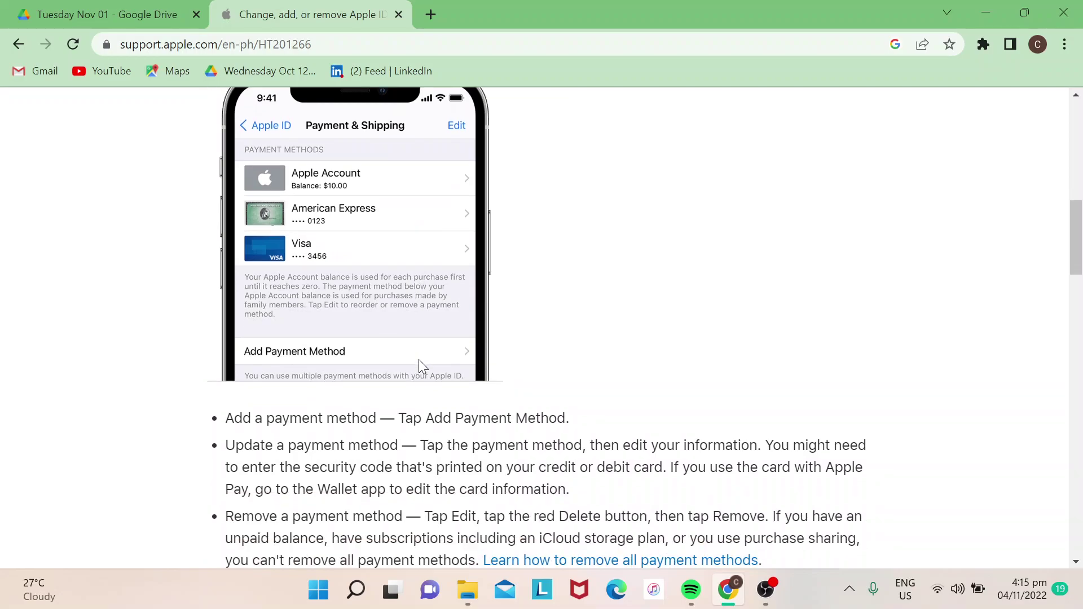
scroll(660, 389, down, 3)
scroll(660, 389, down, 2)
scroll(660, 390, up, 3)
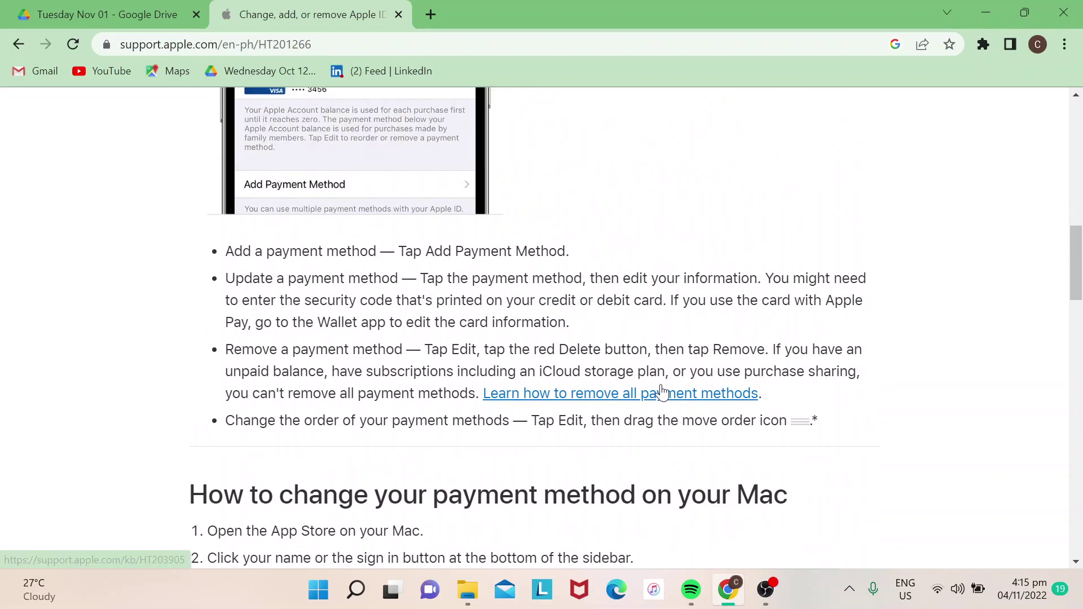
scroll(661, 390, up, 8)
scroll(660, 389, up, 1)
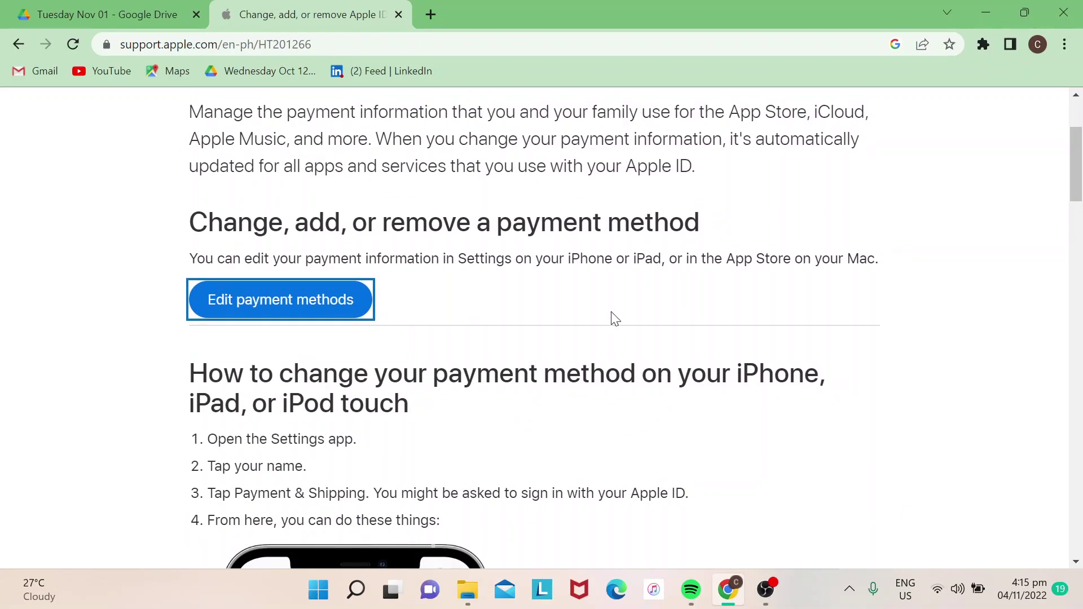
- Follow the Apple Support 'Edit payment methods' link and allow it to open iTunes
click(349, 311)
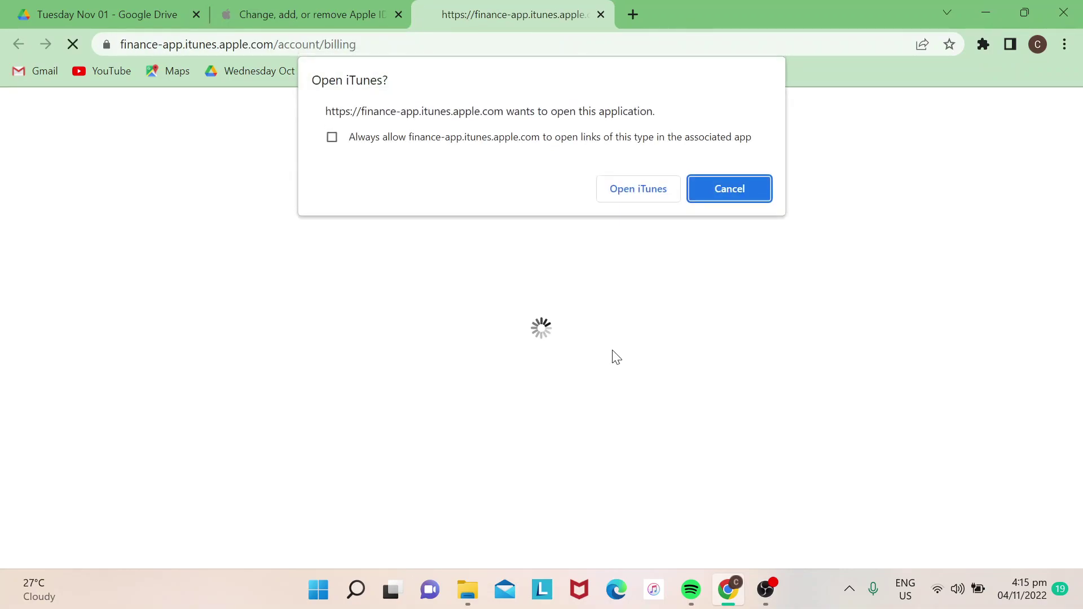
click(656, 189)
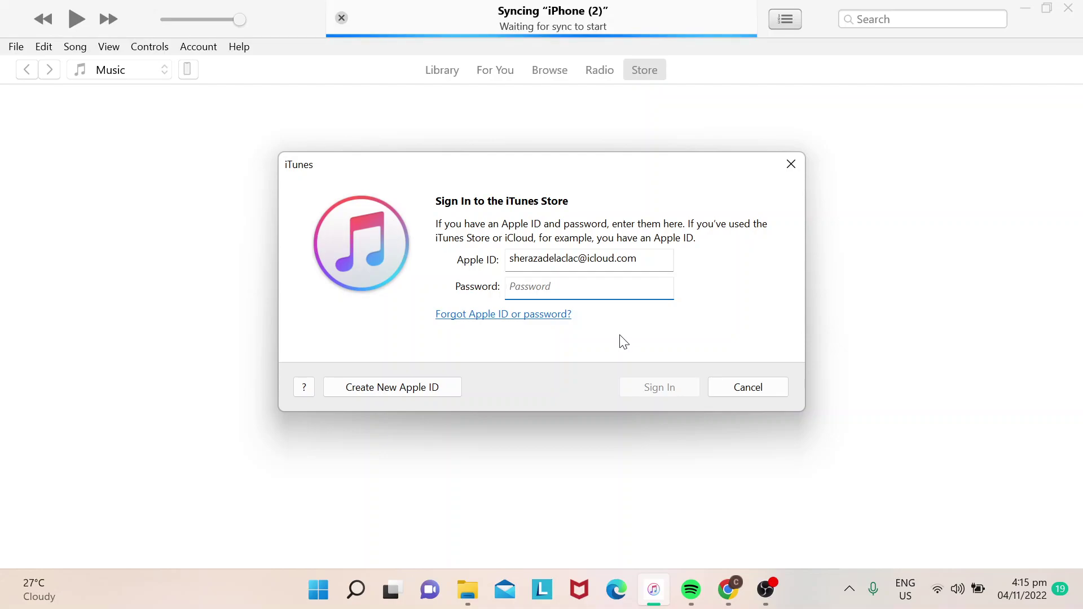
text(a)
text(a)
text(aaaaa)
text(aaa)
- Submit the account password in the iTunes Store Sign In dialog
key(Return)
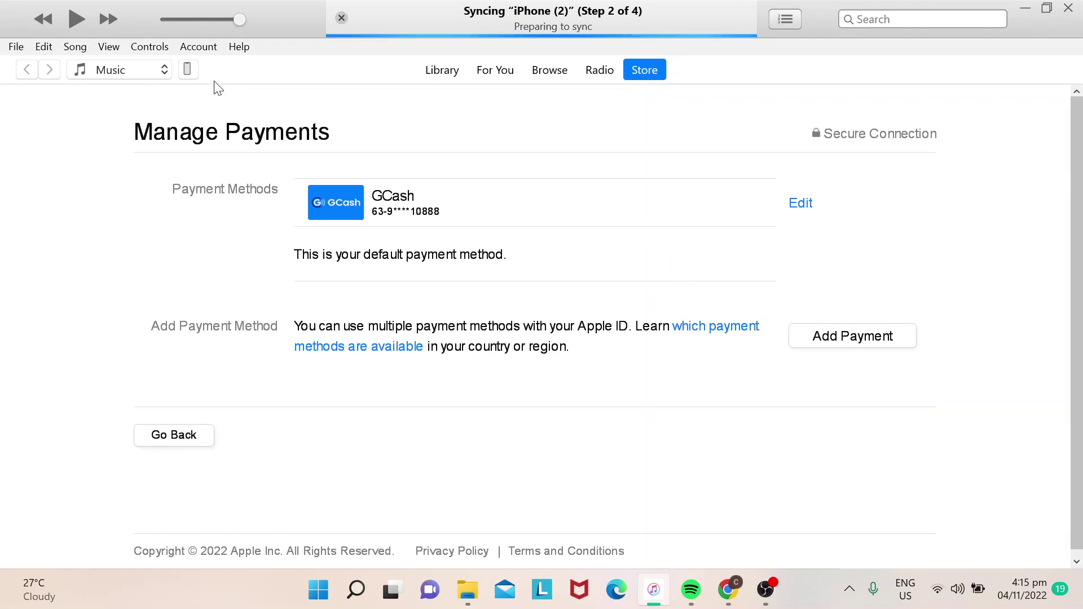
- Open and close the Account menu while Manage Payments shows the GCash default
click(201, 47)
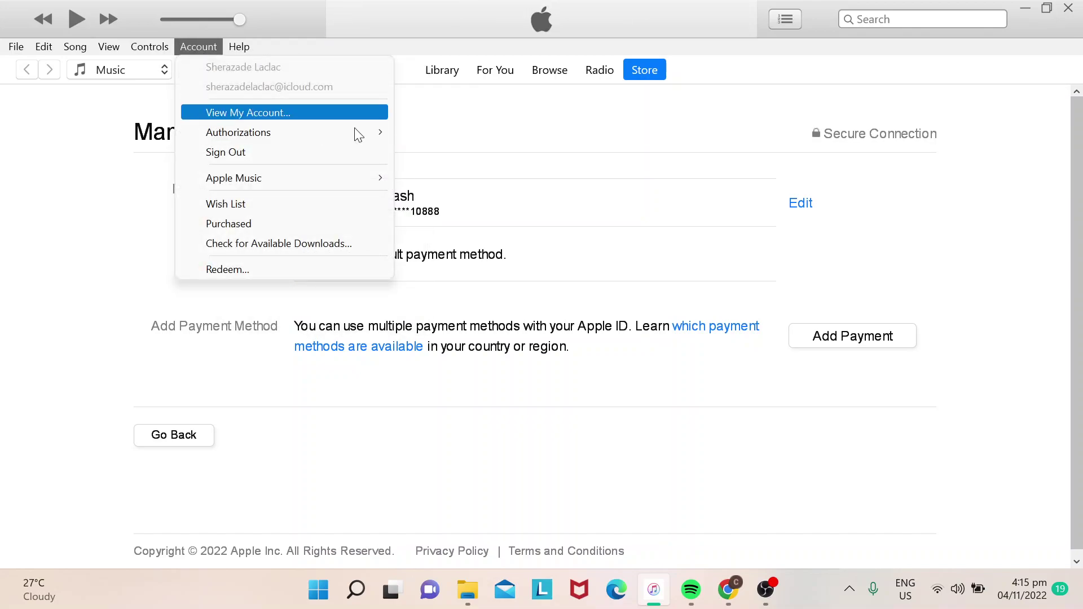
click(705, 240)
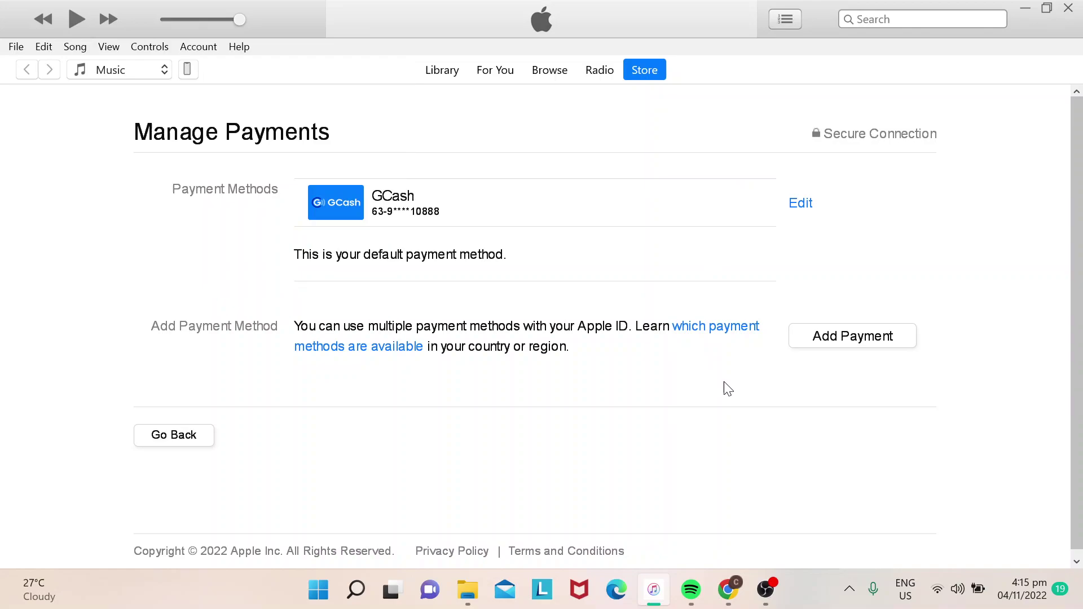